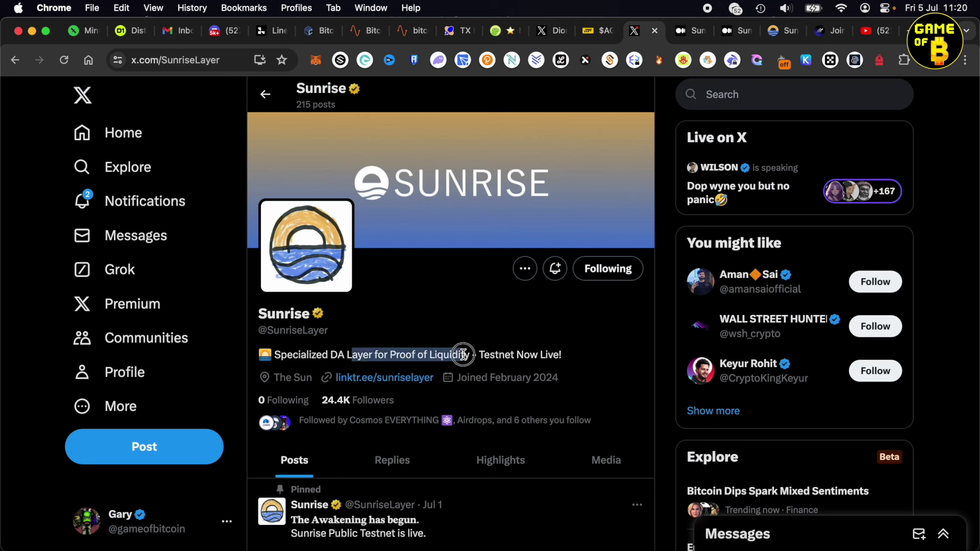
- Read the testnet airdrop eligibility answer in the FAQs of Sunrise's Medium article
left_click(502, 356)
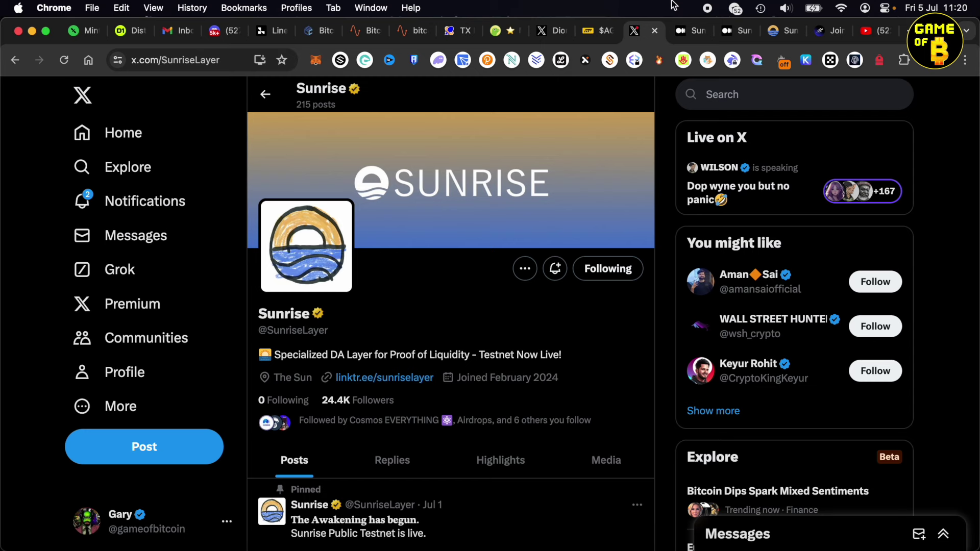
left_click(684, 31)
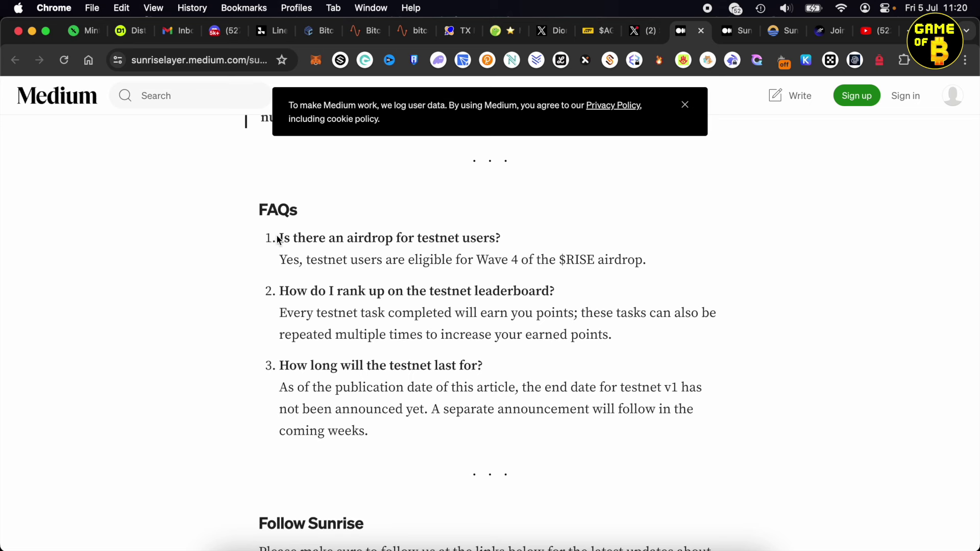
left_click_drag(280, 260, 524, 252)
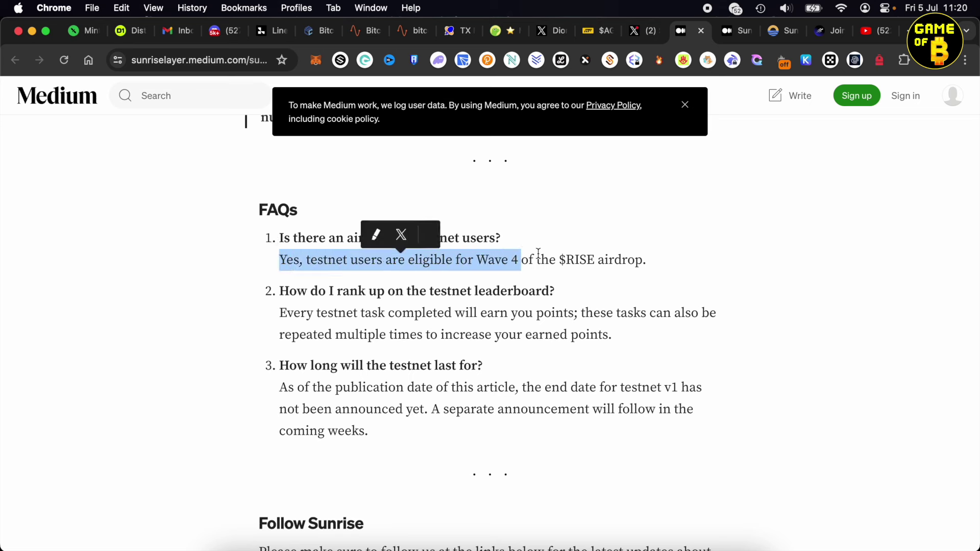
left_click_drag(638, 261, 554, 260)
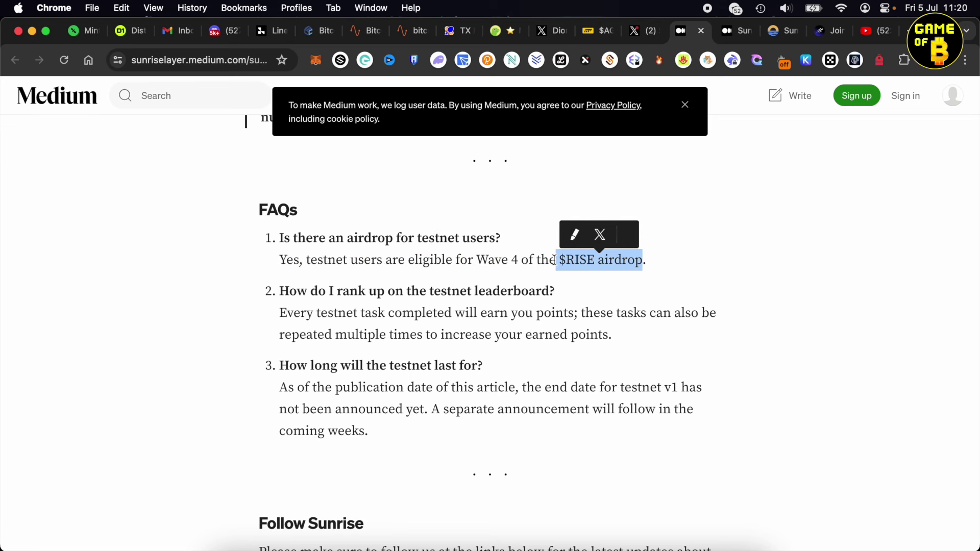
- Read the Wave 1 details under Sunrise Airdrop Wave Updates in the Sunrise Q2 Medium article
left_click(731, 32)
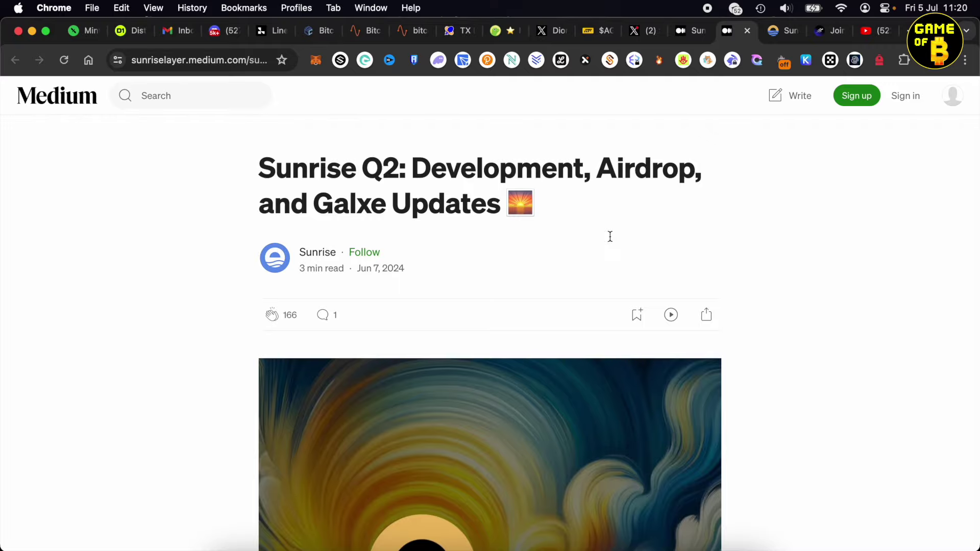
scroll(607, 235, "down", 15)
scroll(562, 250, "down", 15)
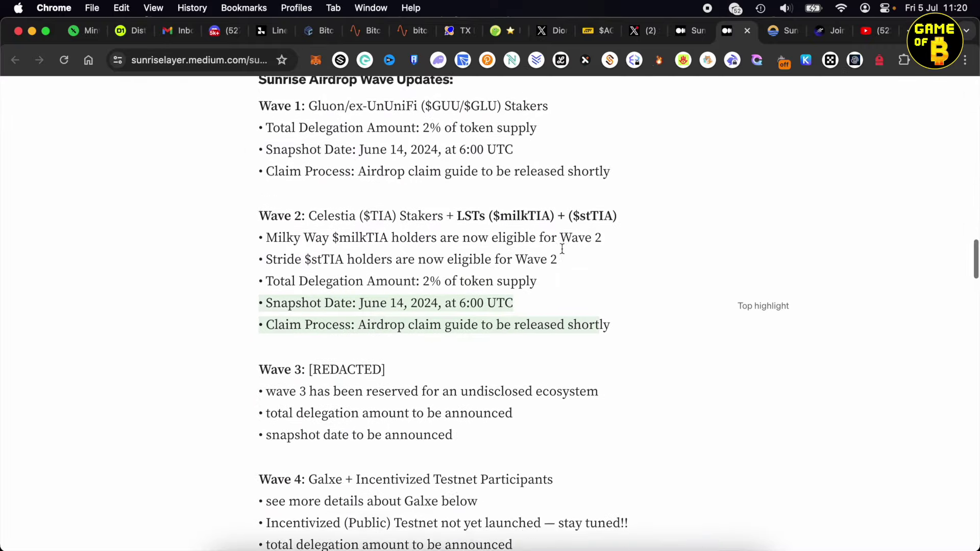
scroll(562, 250, "up", 4)
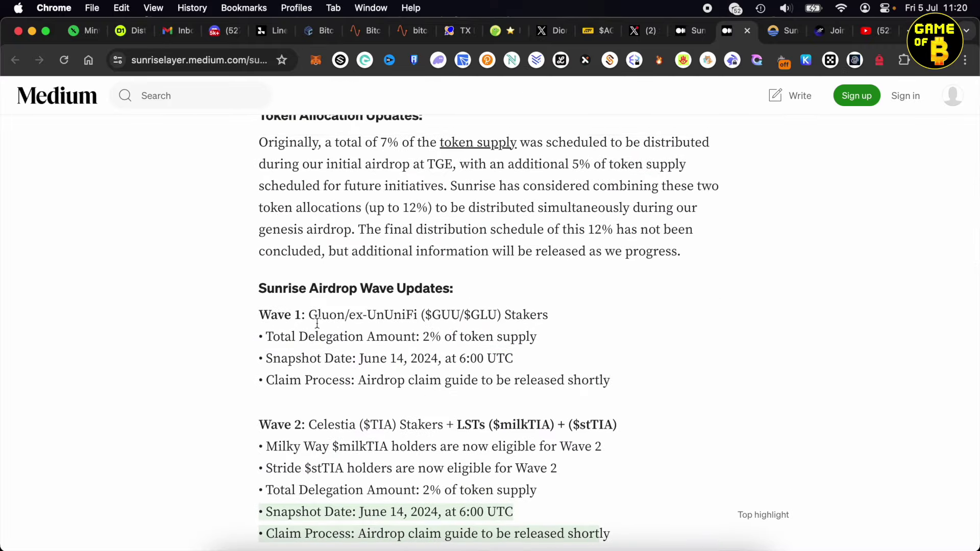
left_click_drag(309, 315, 422, 316)
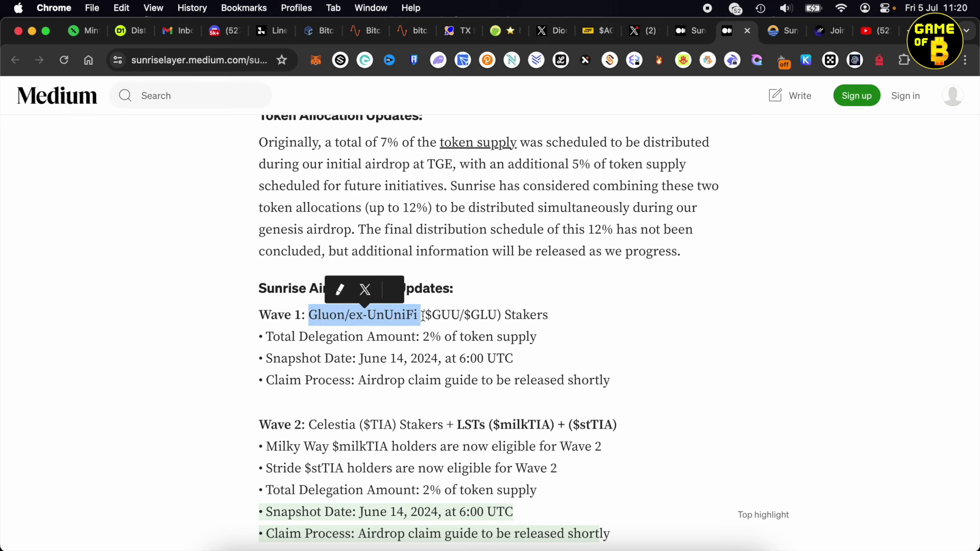
left_click_drag(364, 359, 452, 359)
scroll(367, 364, "down", 2)
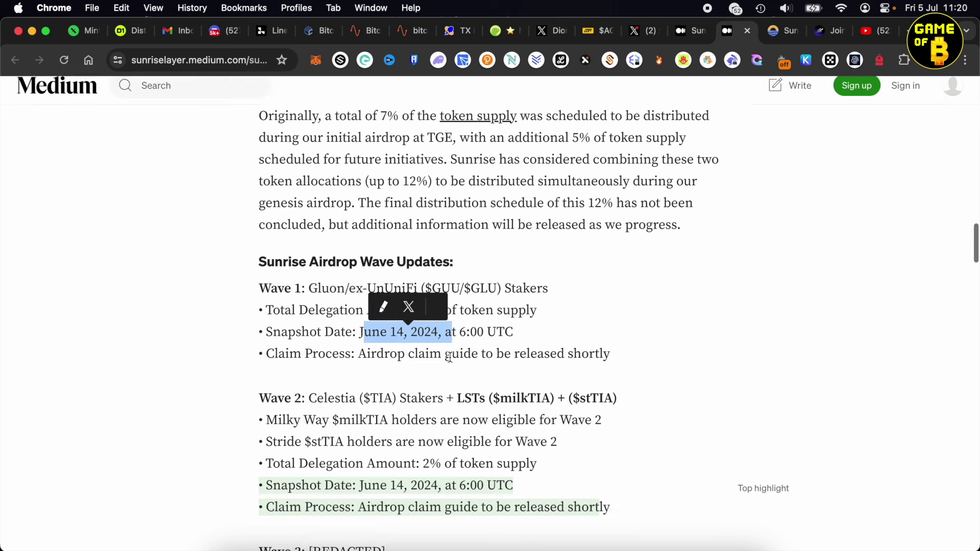
- Review the Wave 2, Wave 3 and Wave 4 airdrop details in the Sunrise Q2 article
left_click(356, 361)
left_click_drag(328, 375, 445, 373)
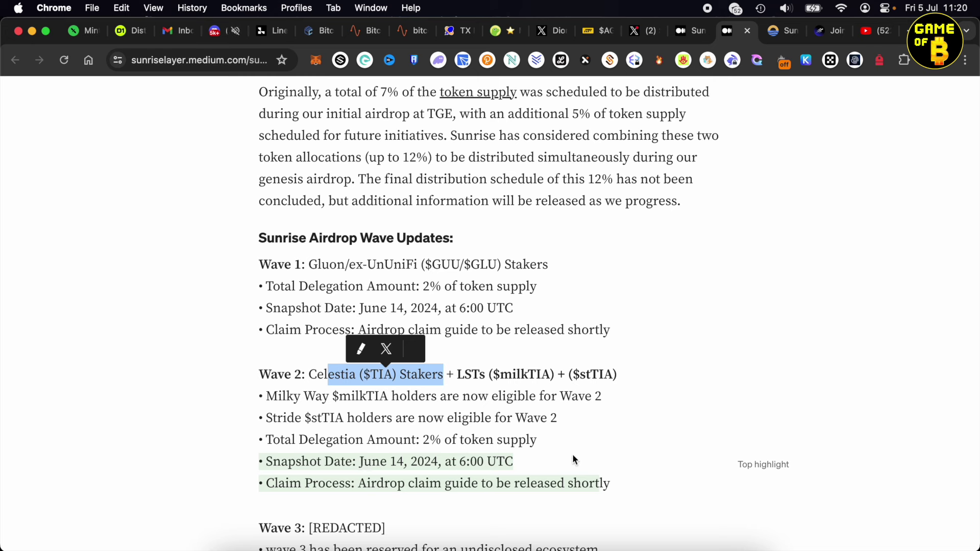
left_click_drag(568, 440, 410, 443)
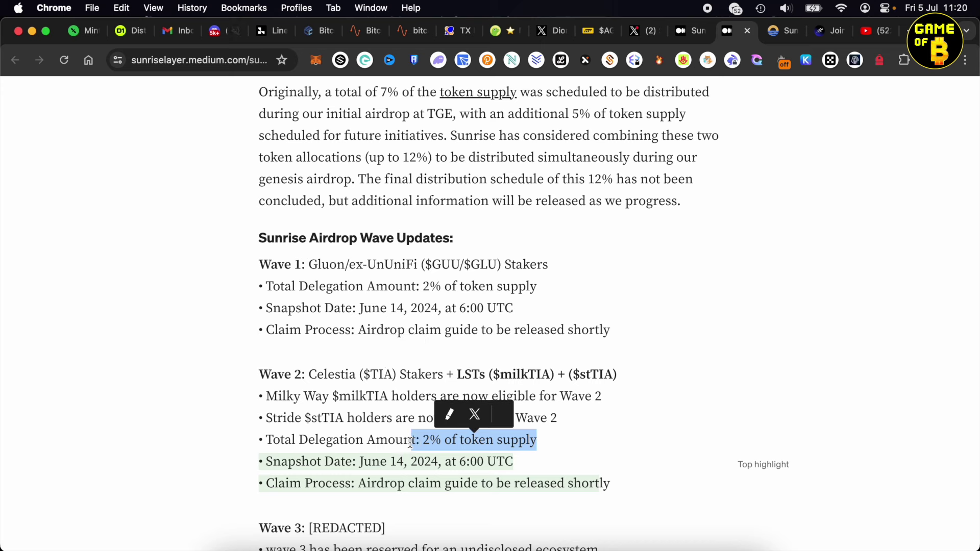
scroll(671, 412, "down", 5)
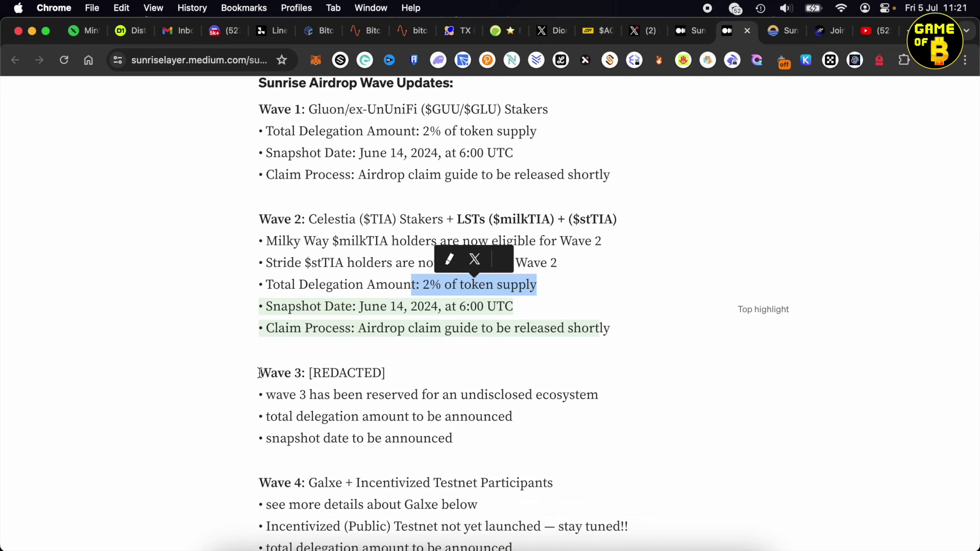
left_click_drag(443, 396, 588, 393)
left_click(404, 395)
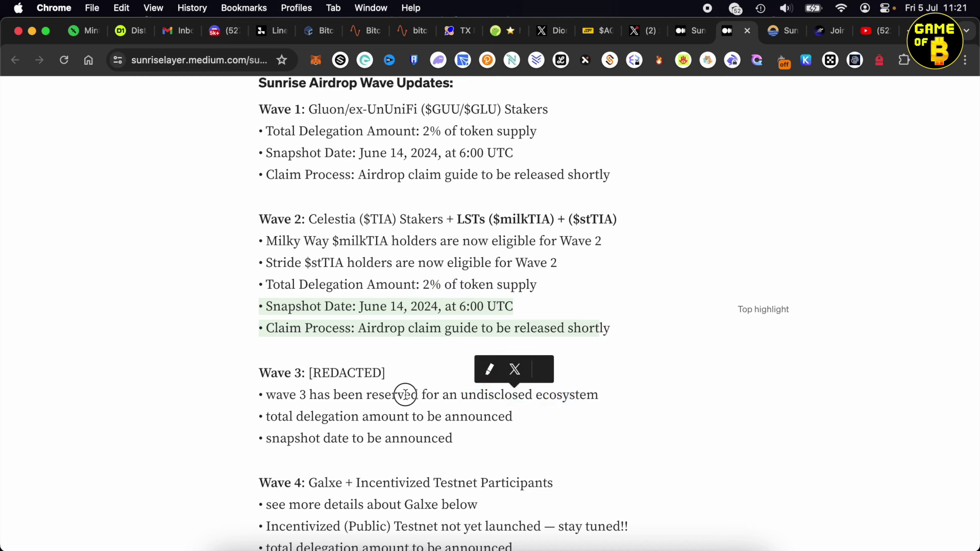
scroll(407, 390, "down", 6)
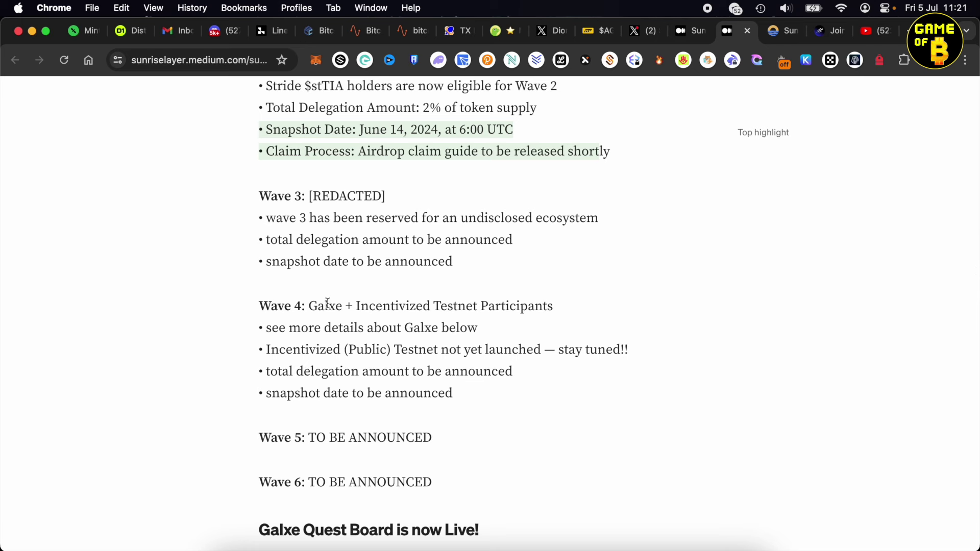
left_click_drag(311, 305, 610, 308)
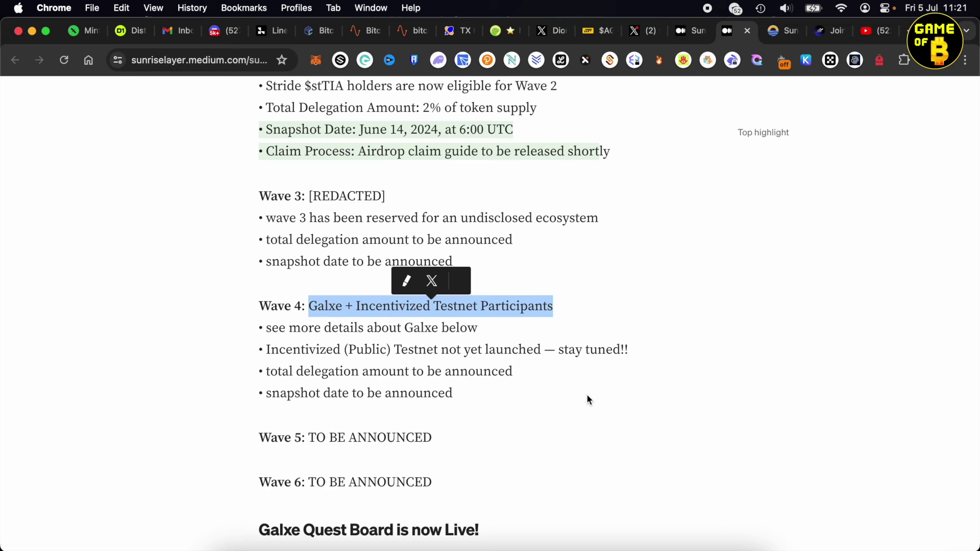
- Look over the available Sunrise Layer quests on Galxe
left_click(827, 30)
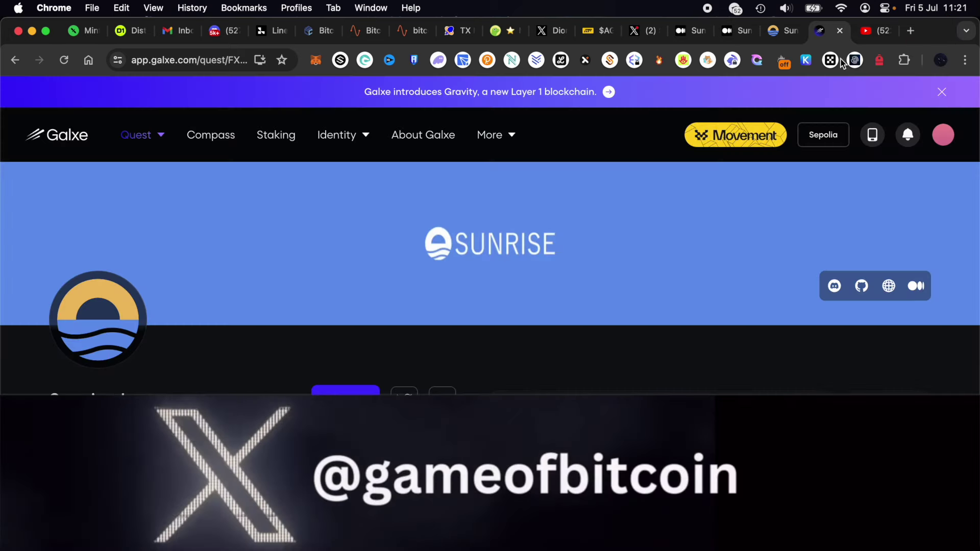
scroll(390, 397, "down", 7)
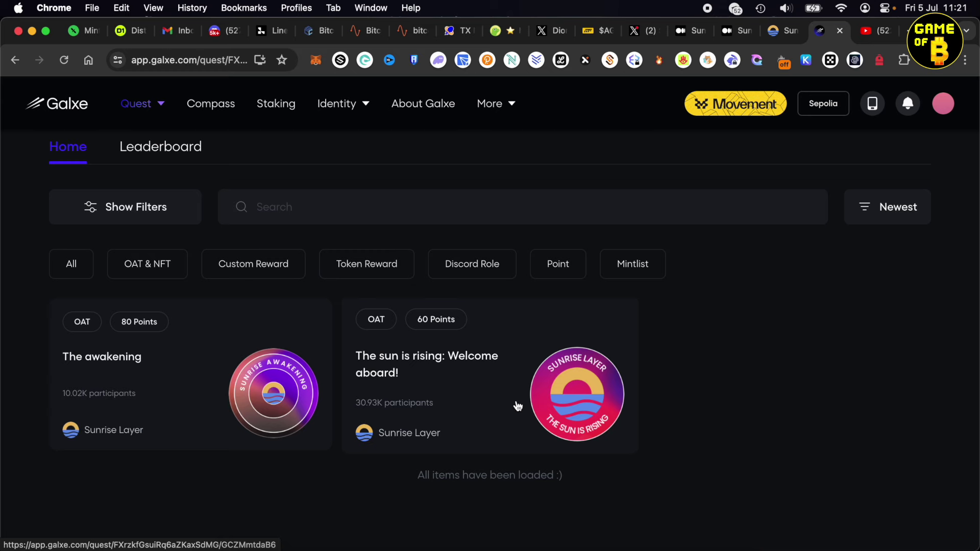
- Check the connected Cosmos and Ethereum wallets in the Sunrise testnet app, then return to its dashboard
left_click(781, 31)
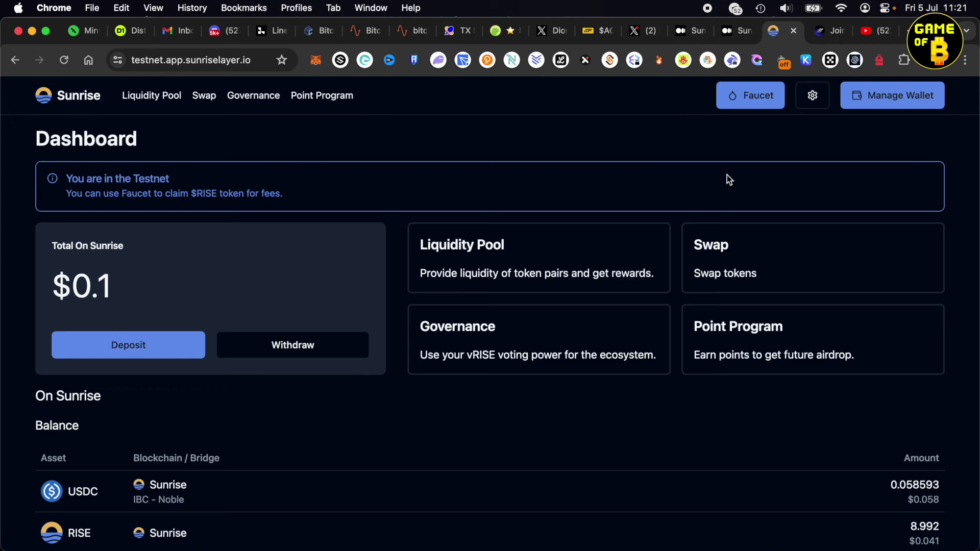
left_click(888, 105)
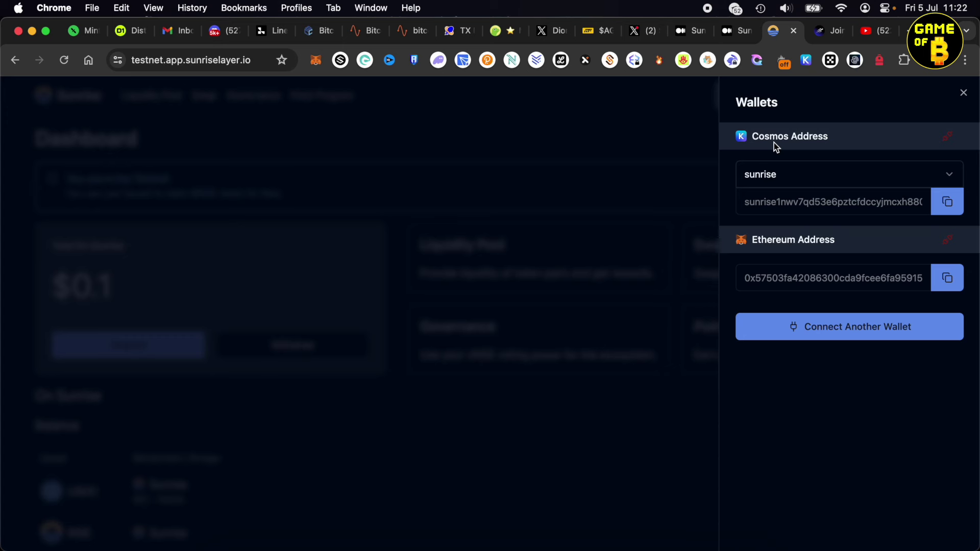
left_click(637, 175)
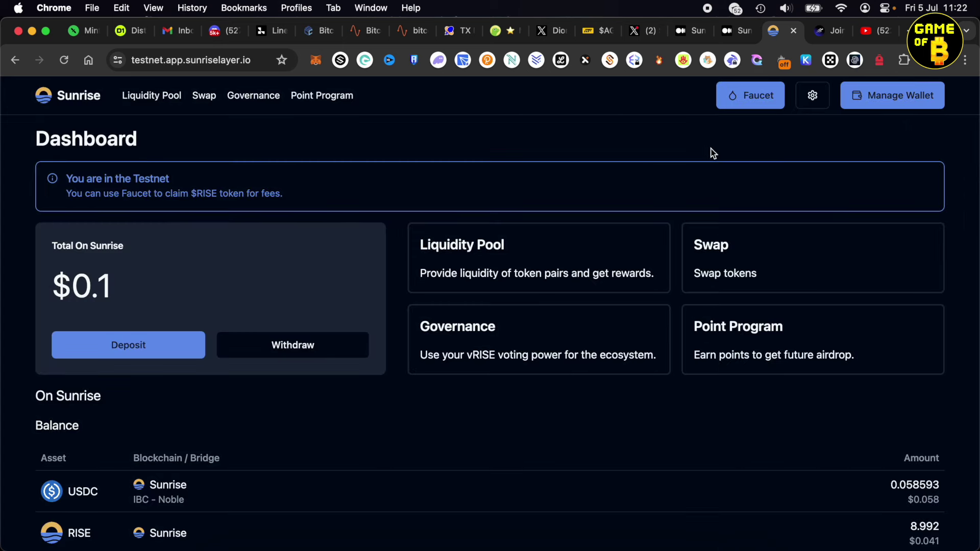
- Request 10 RISE from the testnet faucet
left_click(733, 95)
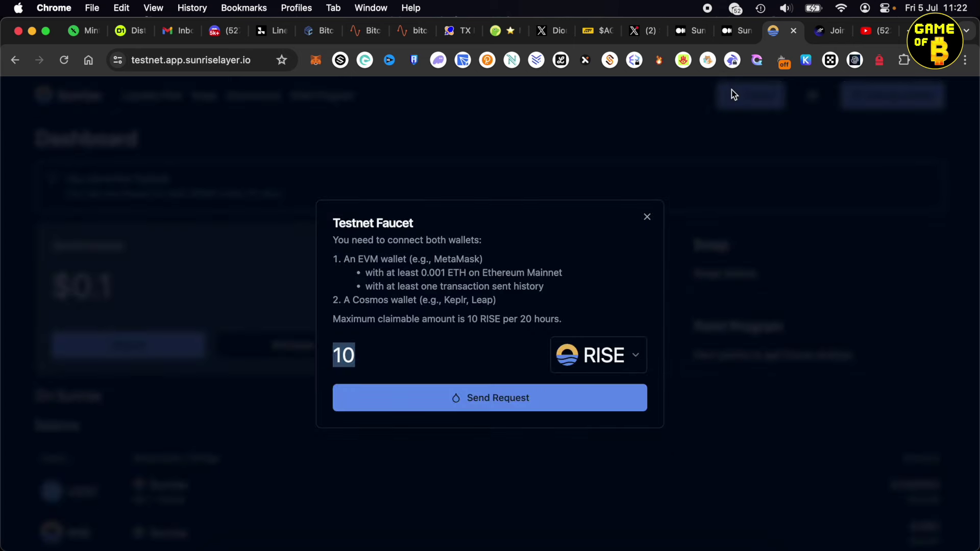
left_click(385, 352)
left_click_drag(468, 319, 508, 319)
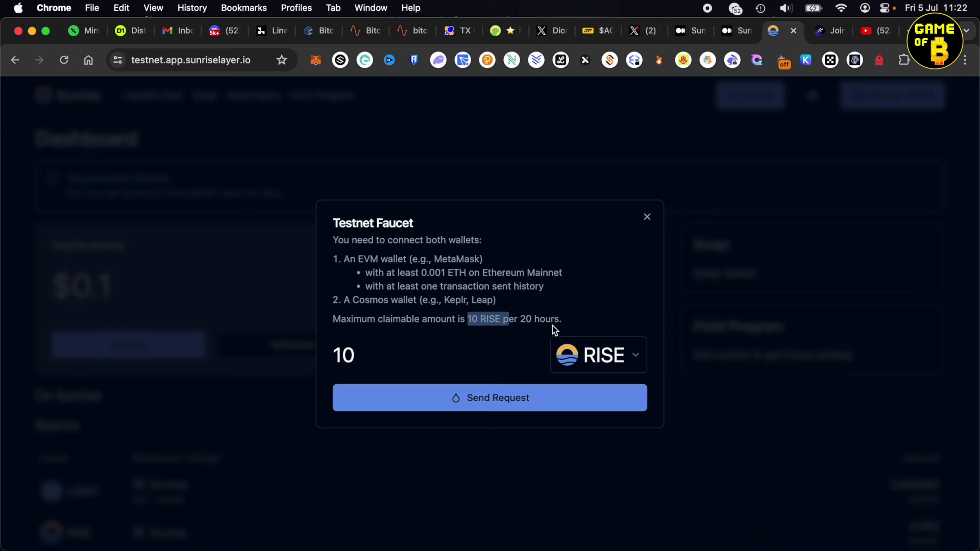
left_click(537, 323)
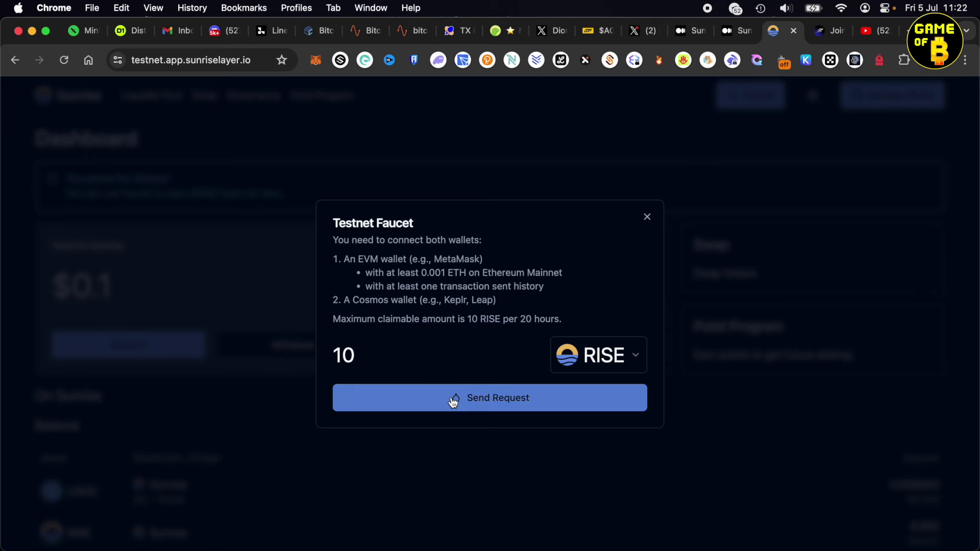
left_click(483, 403)
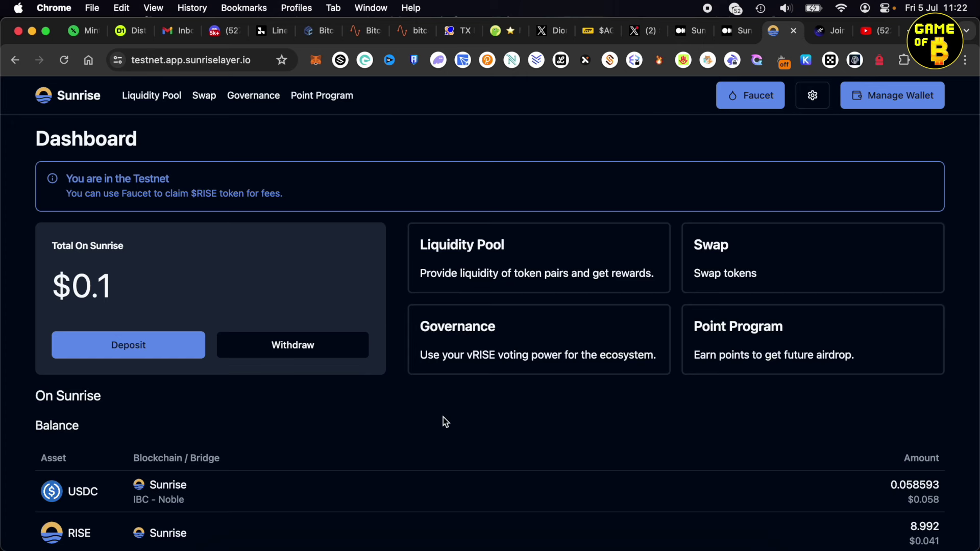
- Set up an inter-blockchain swap on Sunrise from RISE to USDC
scroll(443, 418, "down", 1)
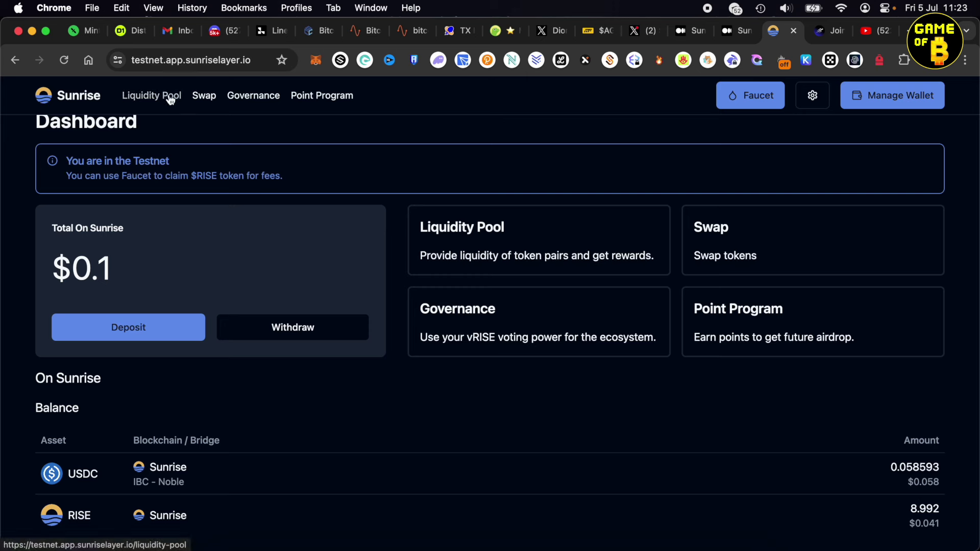
left_click(205, 97)
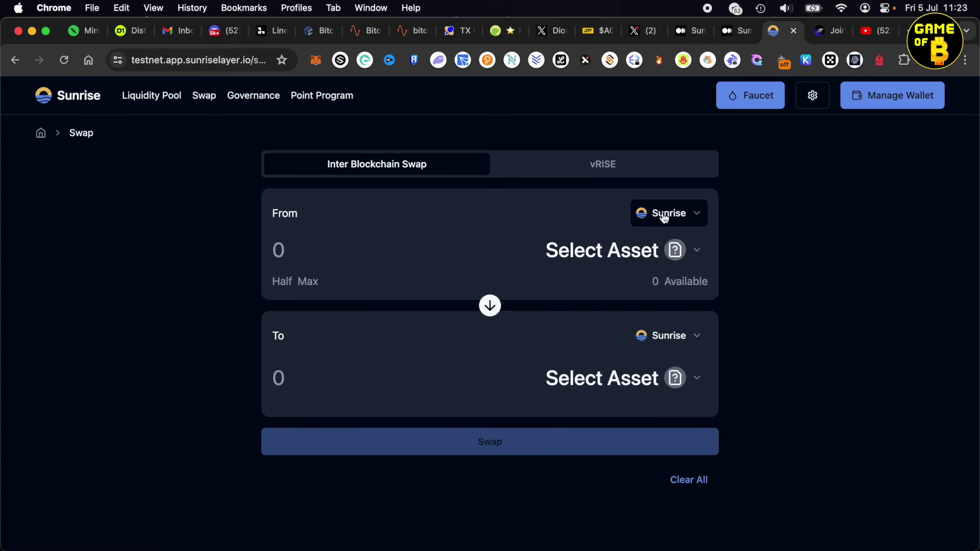
left_click(654, 259)
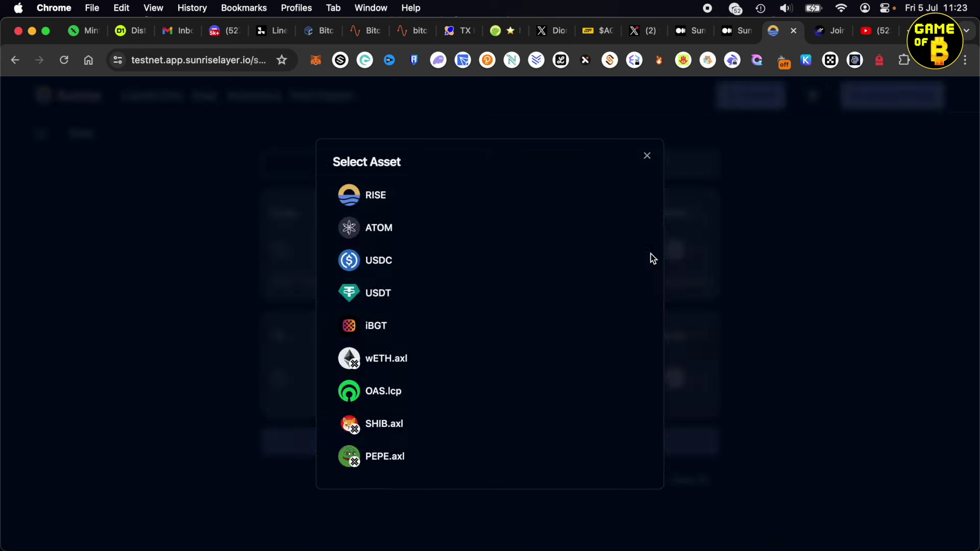
left_click(406, 201)
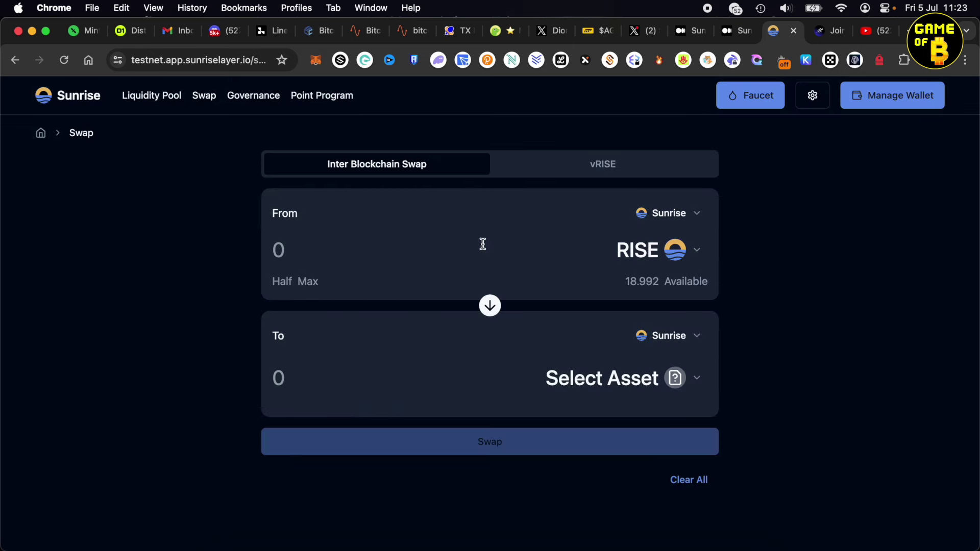
left_click(466, 246)
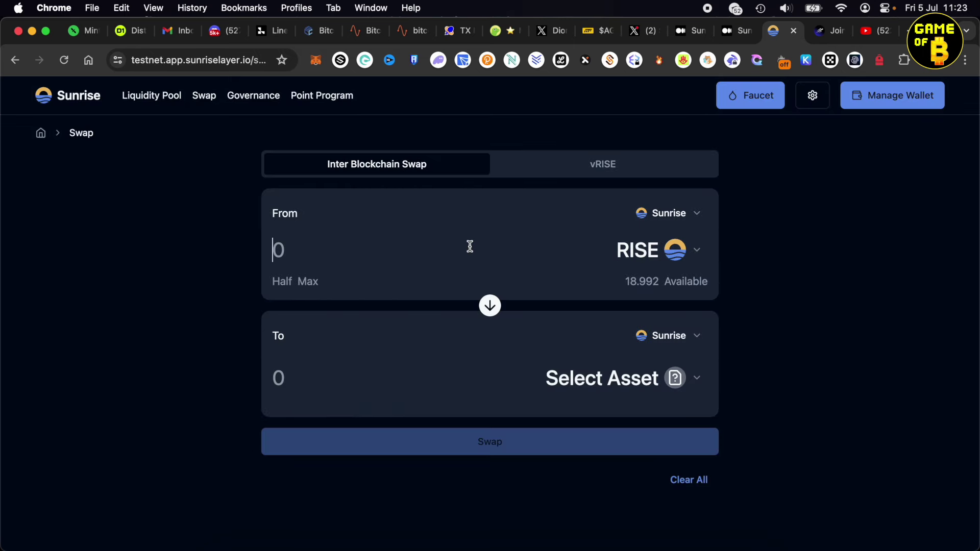
left_click(626, 381)
left_click(383, 331)
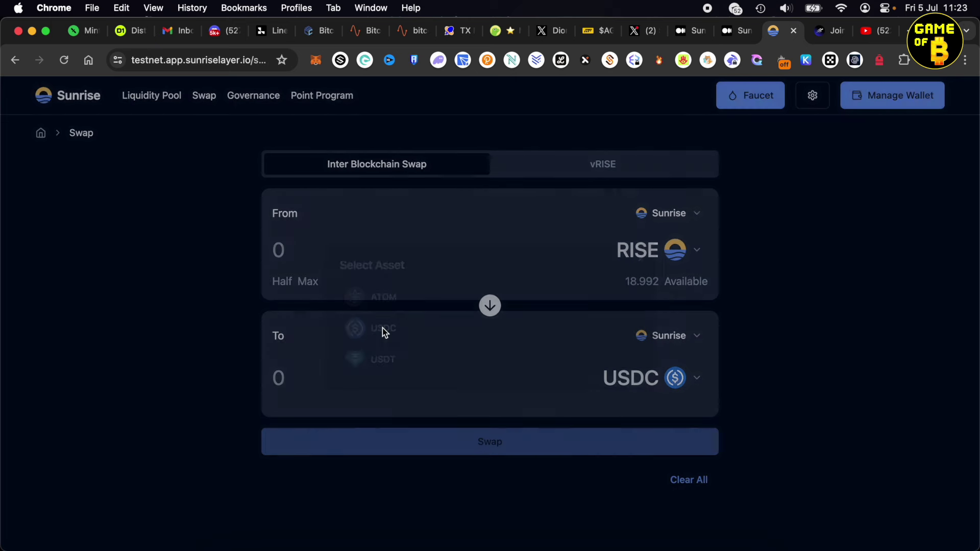
- Swap 1 RISE for USDC and approve the transaction in the Keplr wallet
left_click(390, 260)
type("1")
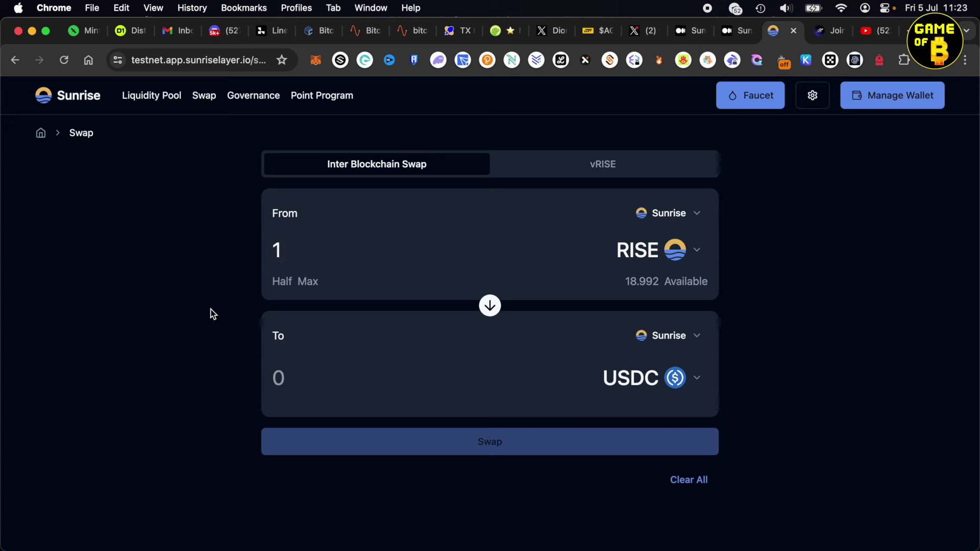
left_click(483, 444)
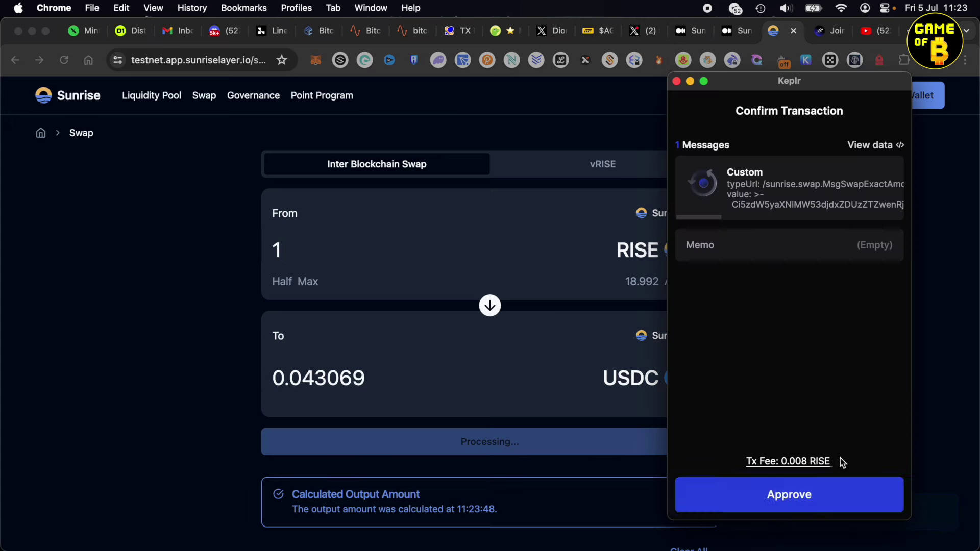
left_click(817, 491)
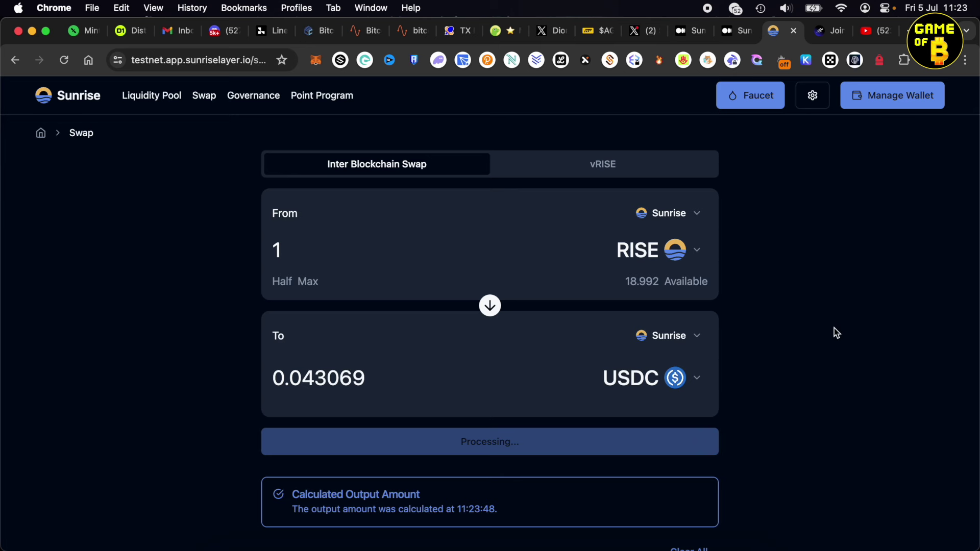
- Add liquidity to the RISE/USDC pool with 0.1 USDC and the matching RISE amount, and approve the transaction in the wallet
left_click(153, 96)
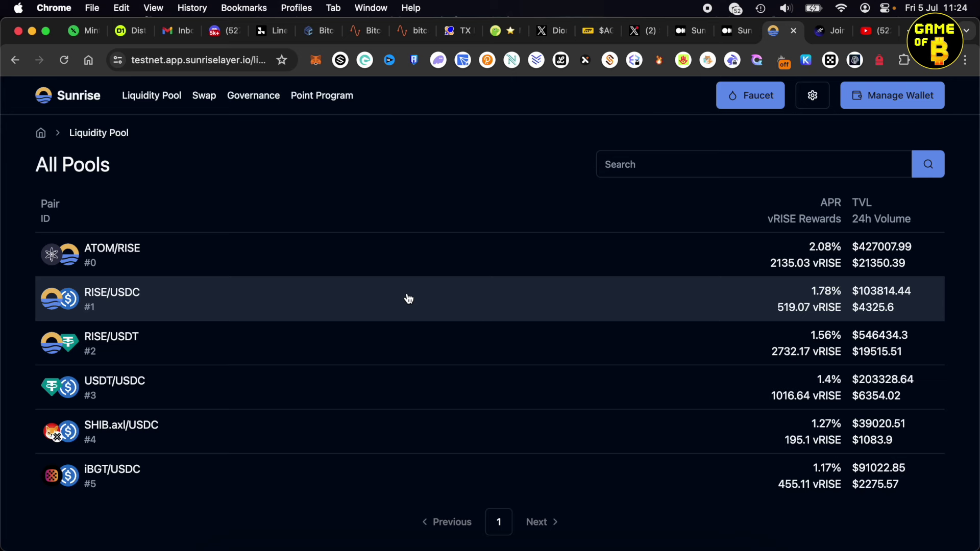
left_click(313, 291)
left_click(634, 259)
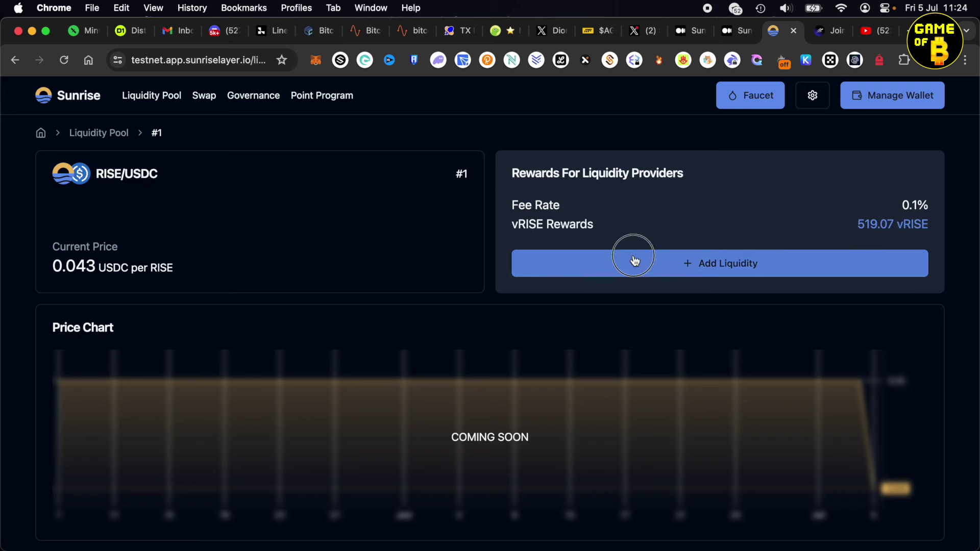
scroll(358, 306, "down", 2)
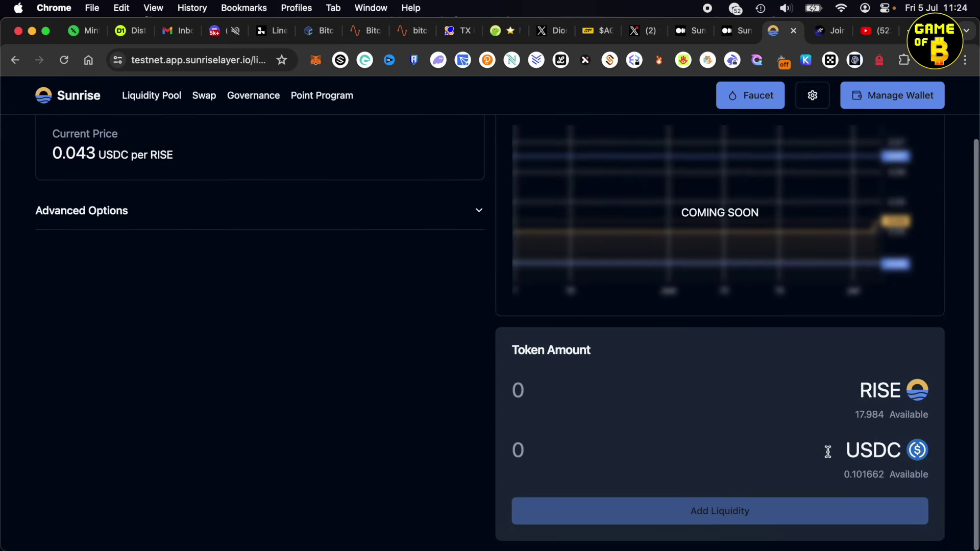
left_click(674, 458)
type(".1")
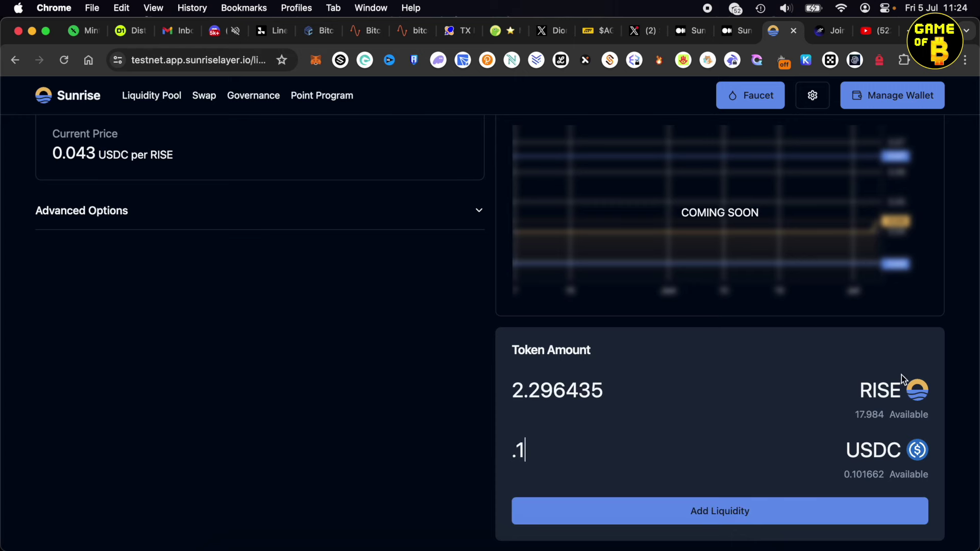
left_click(740, 510)
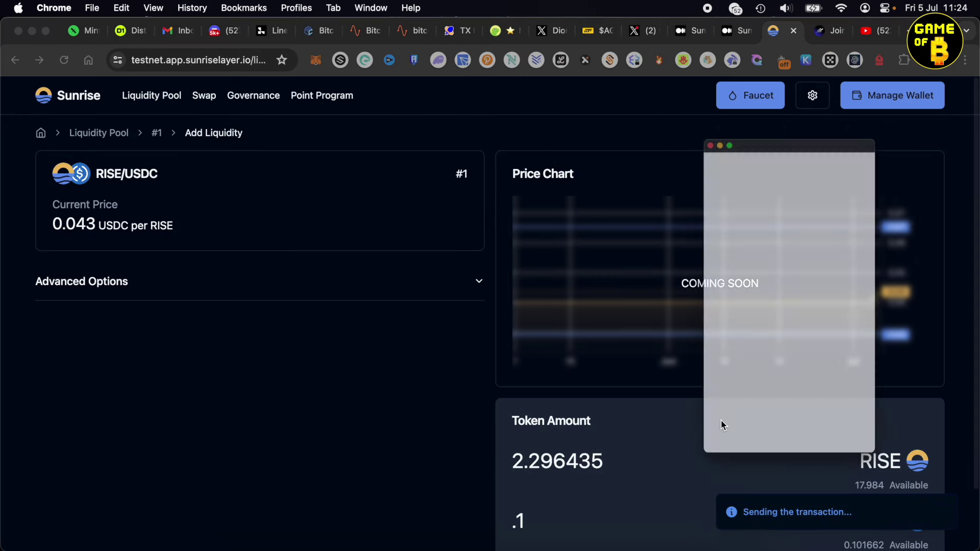
left_click(844, 491)
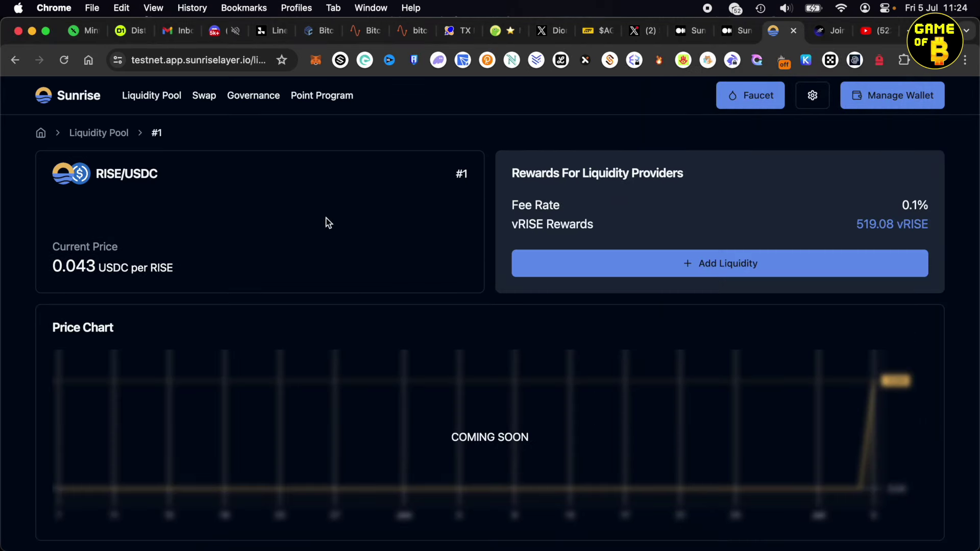
- Check the points balance and the status of the earning tasks in the Point Program
left_click(320, 96)
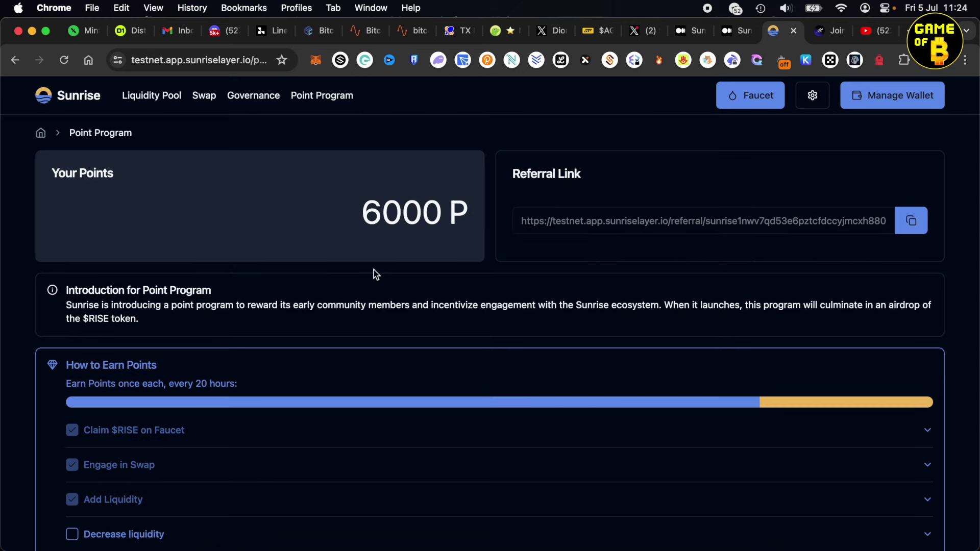
scroll(456, 356, "down", 5)
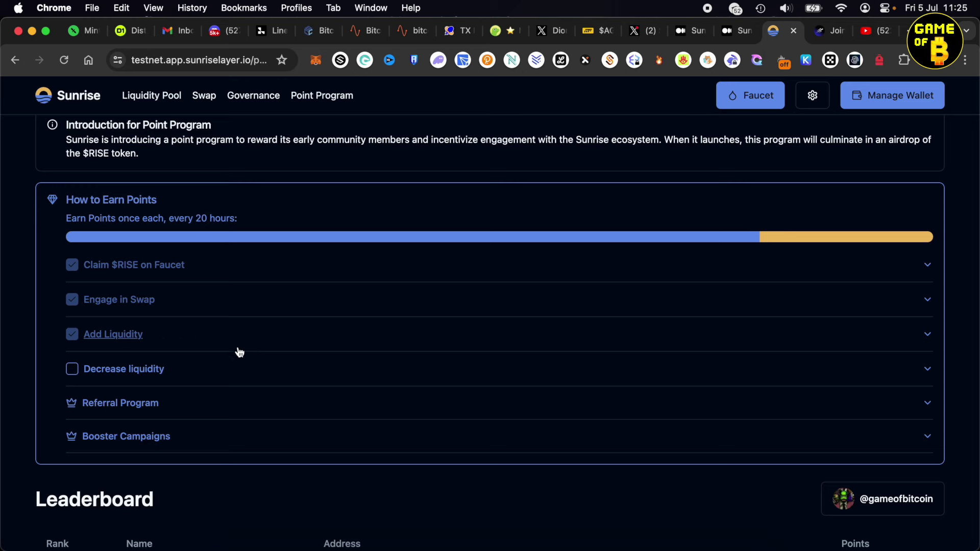
scroll(240, 352, "up", 3)
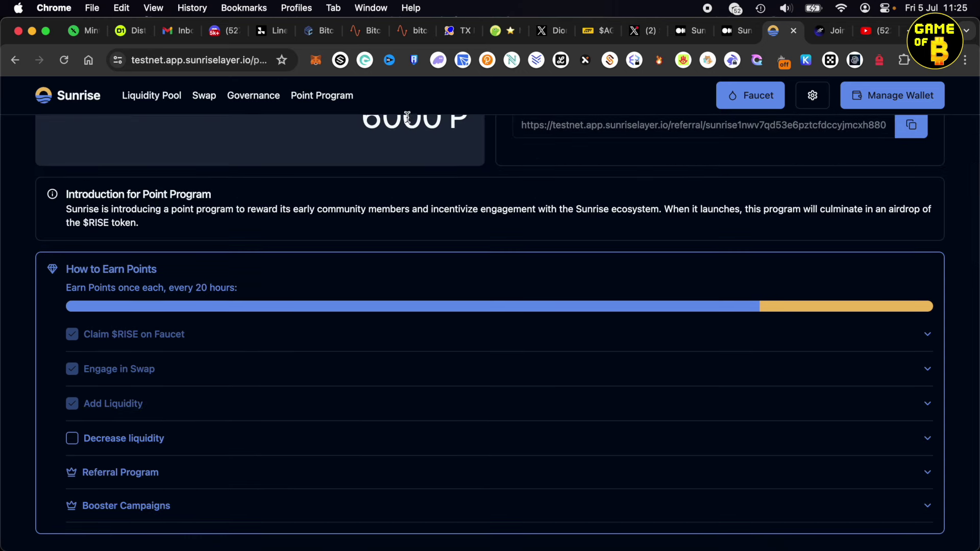
scroll(387, 189, "up", 1)
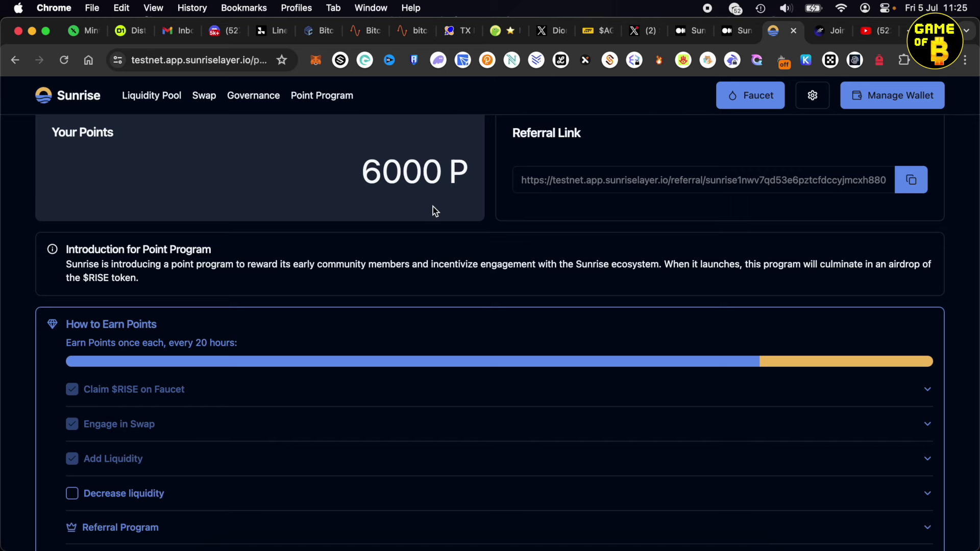
scroll(433, 206, "down", 3)
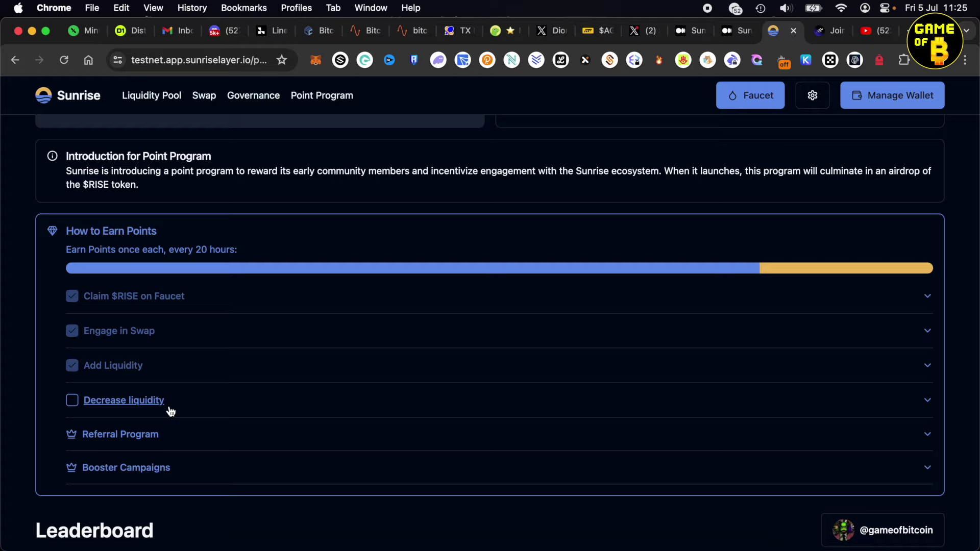
- Open the existing liquidity position in the RISE/USDC pool
scroll(171, 411, "up", 3)
left_click(167, 98)
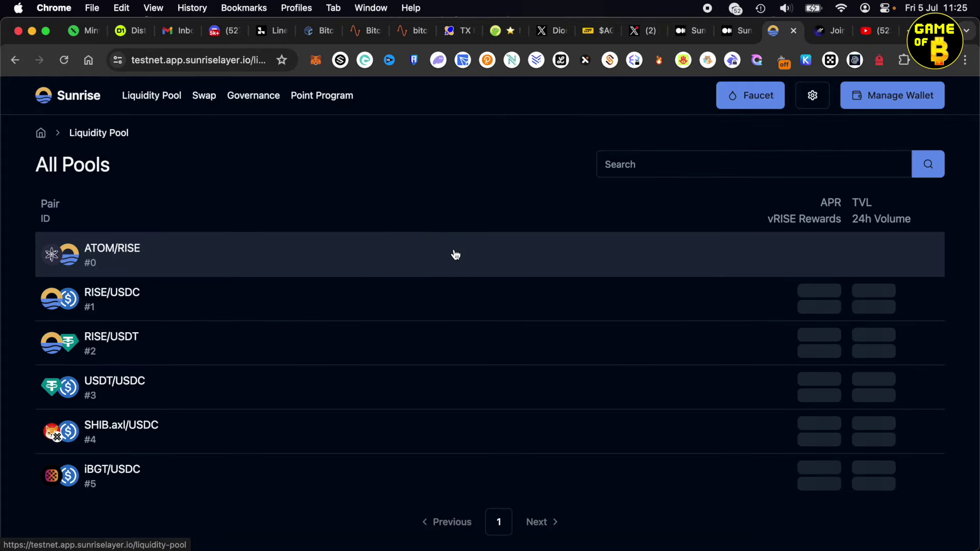
left_click(297, 304)
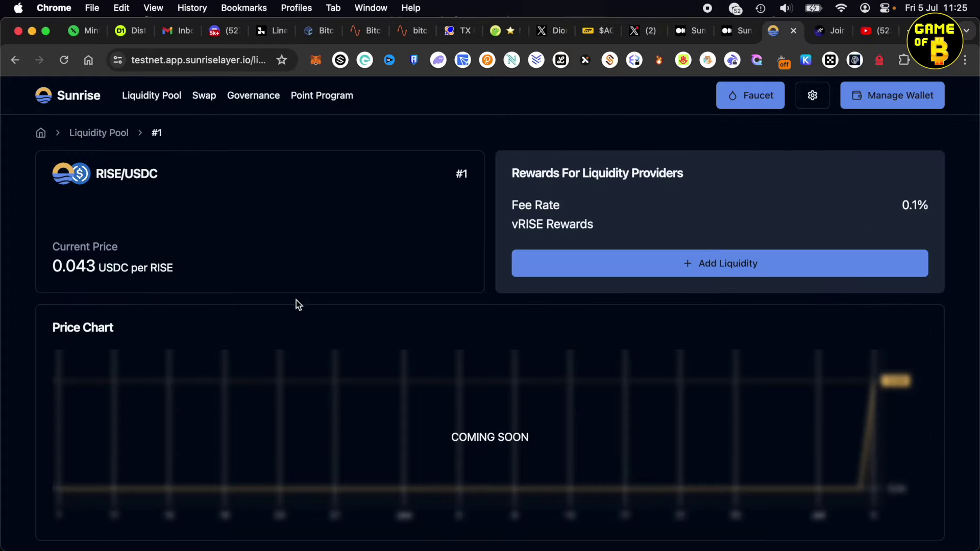
scroll(472, 337, "down", 5)
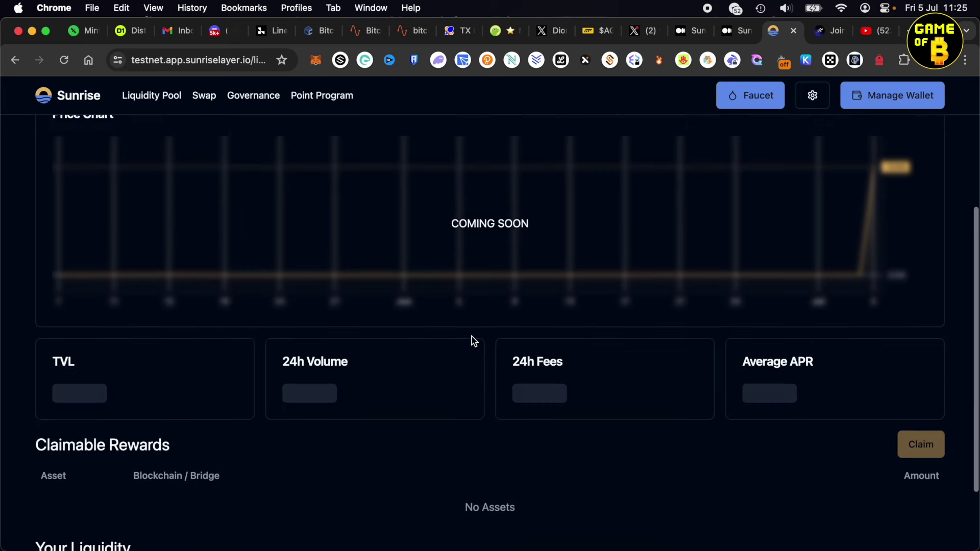
scroll(471, 336, "down", 1)
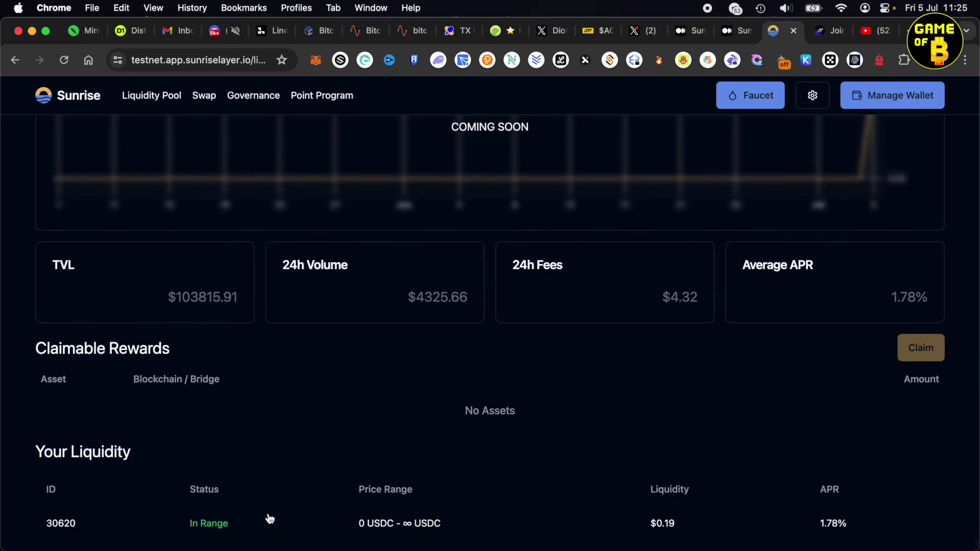
left_click(404, 527)
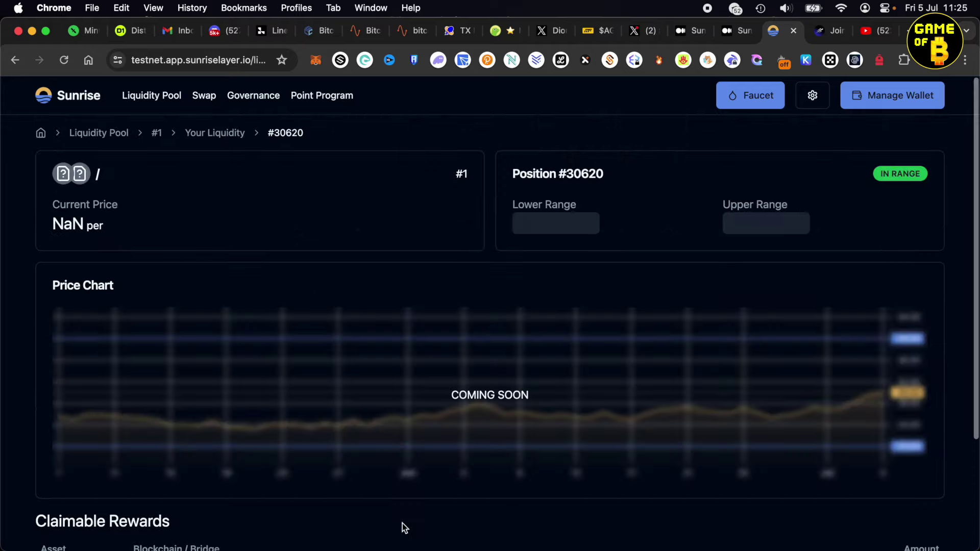
- Decrease the position's liquidity by 50% and approve the transaction in the wallet
scroll(663, 438, "down", 5)
left_click(805, 417)
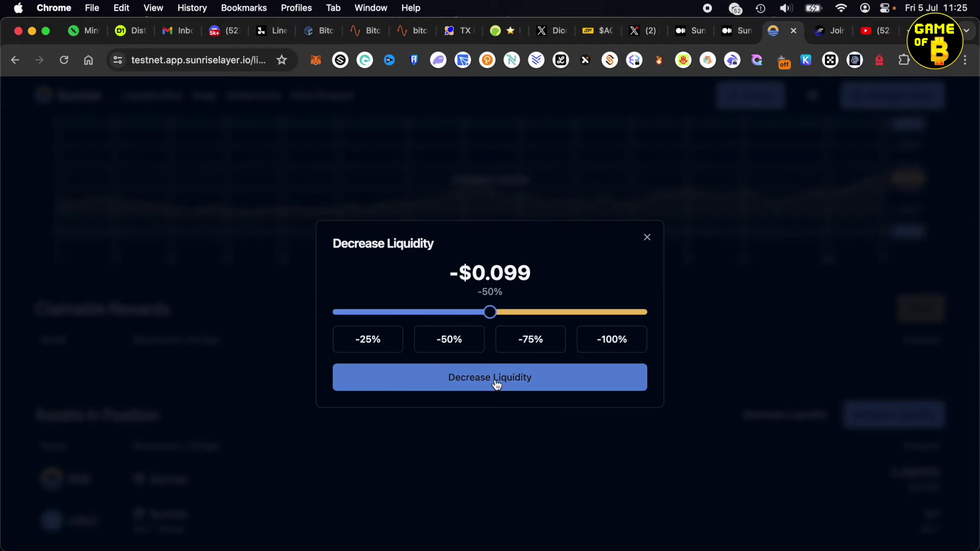
left_click(457, 380)
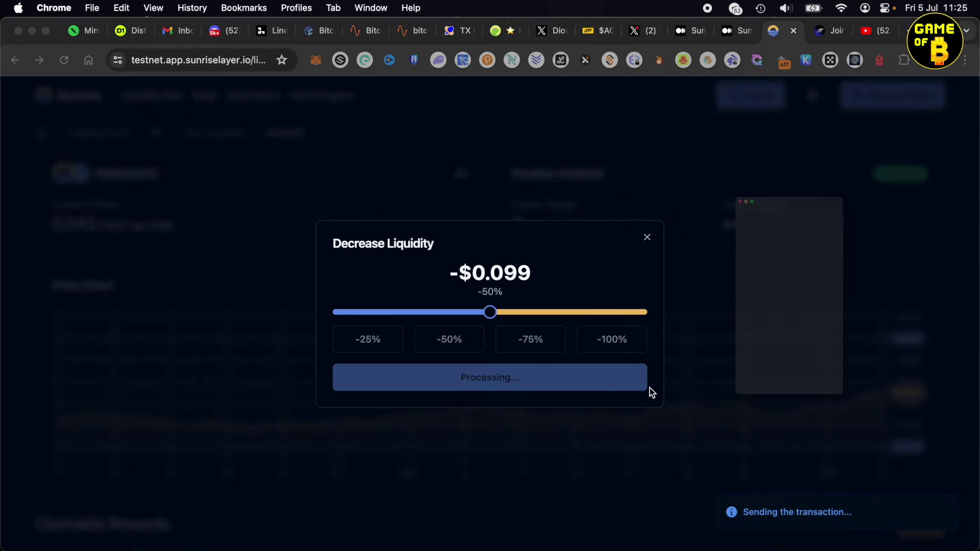
left_click(786, 503)
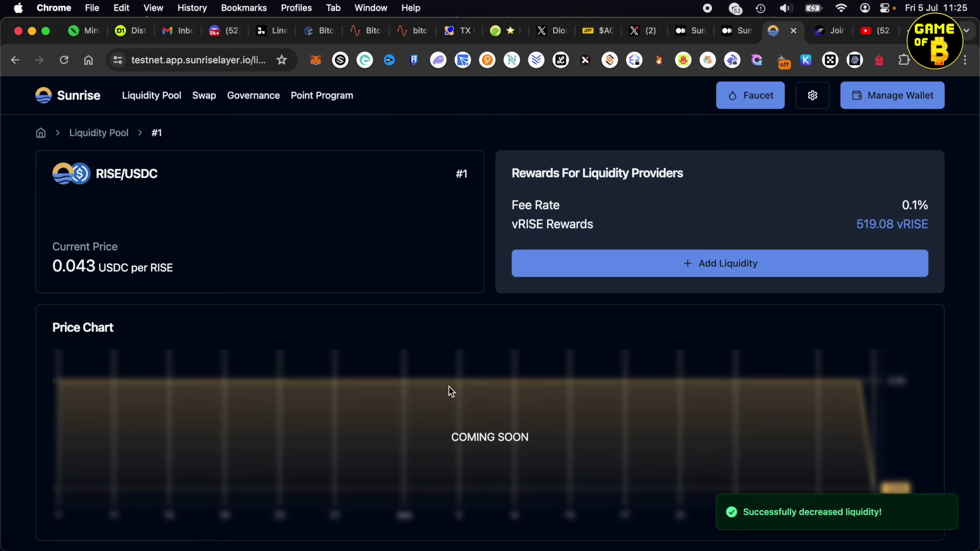
- Review the Point Program again for the Decrease liquidity task's status and the updated points balance
left_click(324, 97)
scroll(309, 342, "down", 1)
scroll(309, 342, "down", 4)
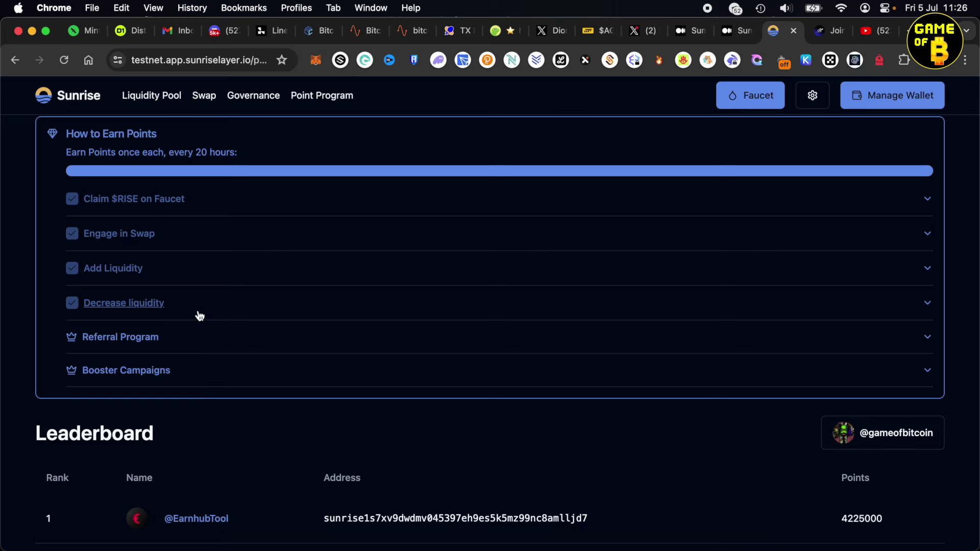
scroll(197, 312, "up", 1)
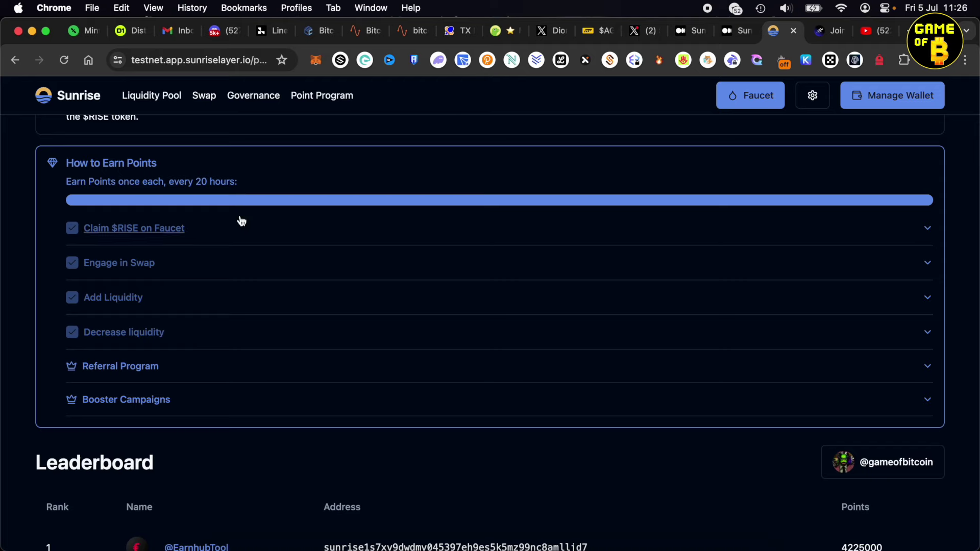
scroll(240, 219, "up", 4)
left_click_drag(374, 204, 449, 209)
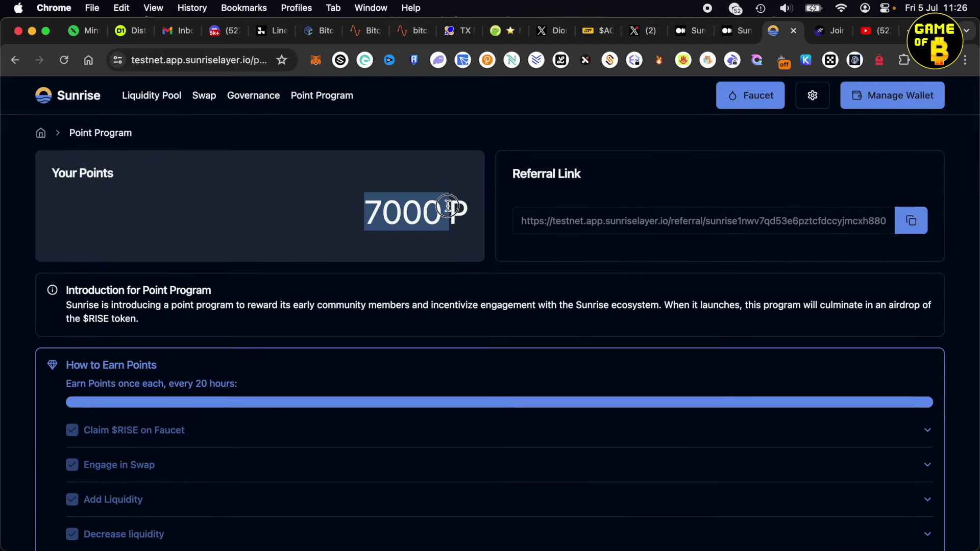
left_click(377, 219)
- Expand the Booster Campaigns entry under How to Earn Points and read its description
scroll(380, 221, "down", 3)
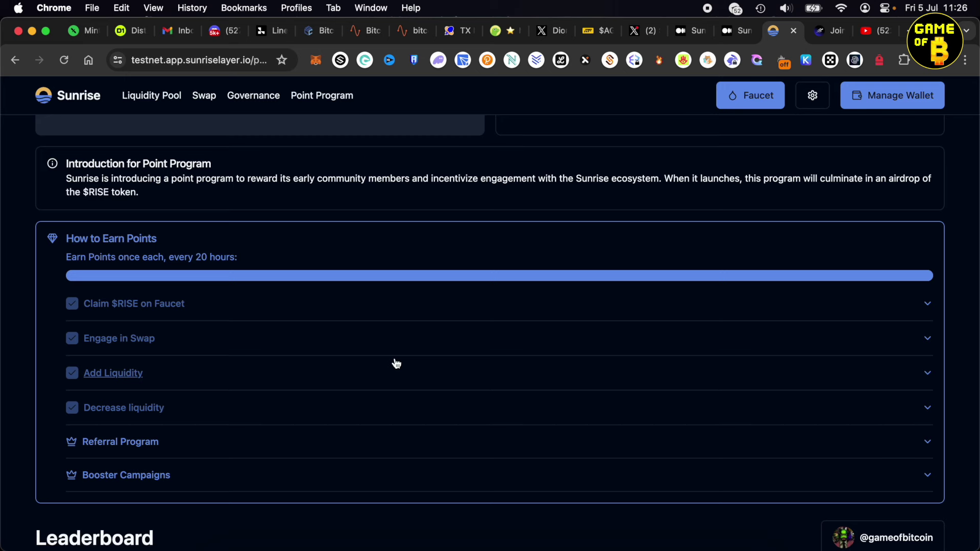
scroll(397, 363, "down", 2)
left_click(299, 402)
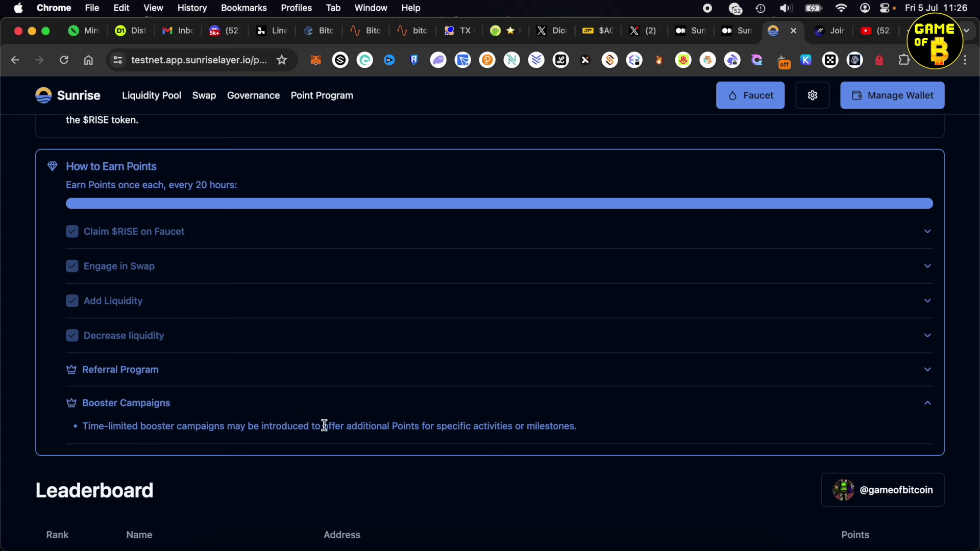
scroll(325, 426, "down", 1)
left_click_drag(181, 411, 569, 409)
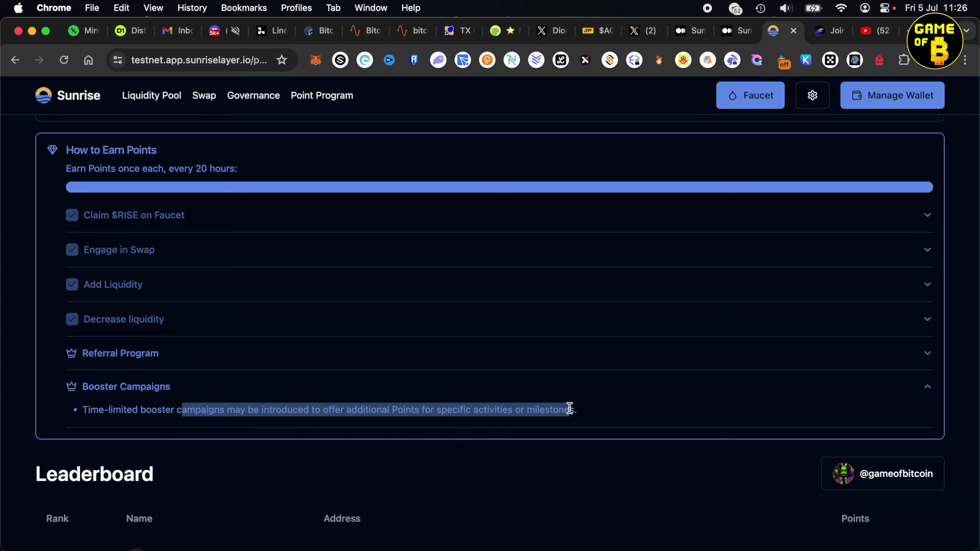